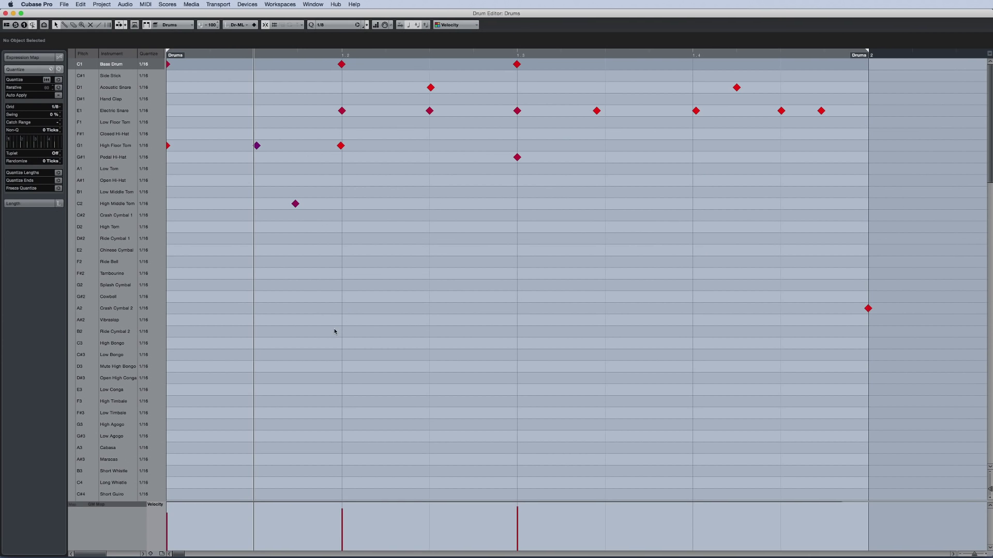
# - Display drum notes as length bars and stretch the High Floor Tom note at 1.2 to 1.3
pyautogui.click(254, 25)
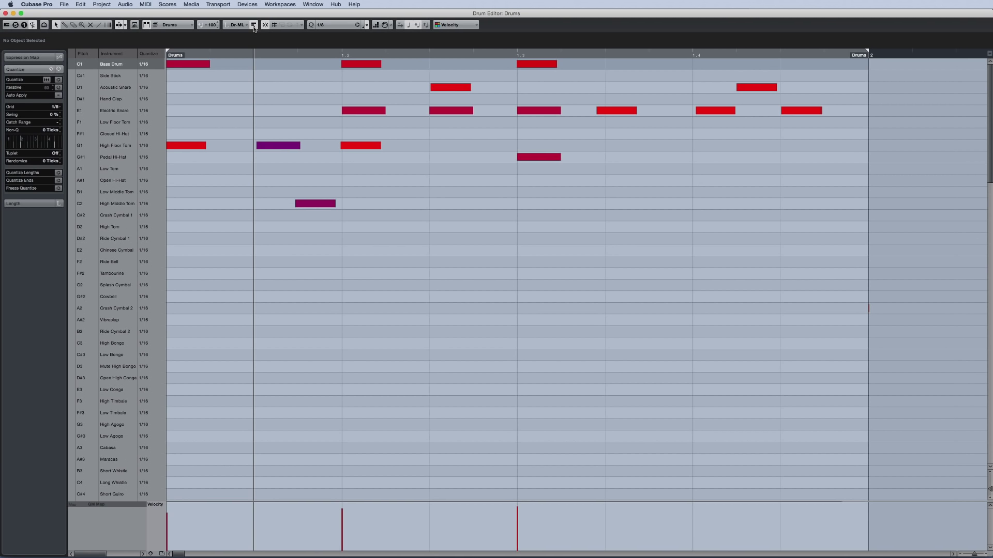
pyautogui.press('Right')
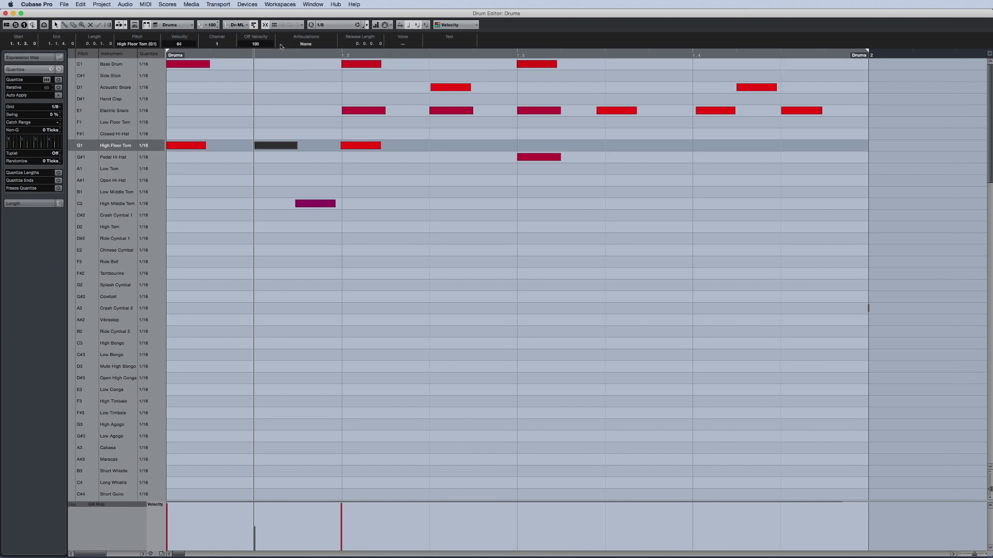
pyautogui.click(254, 24)
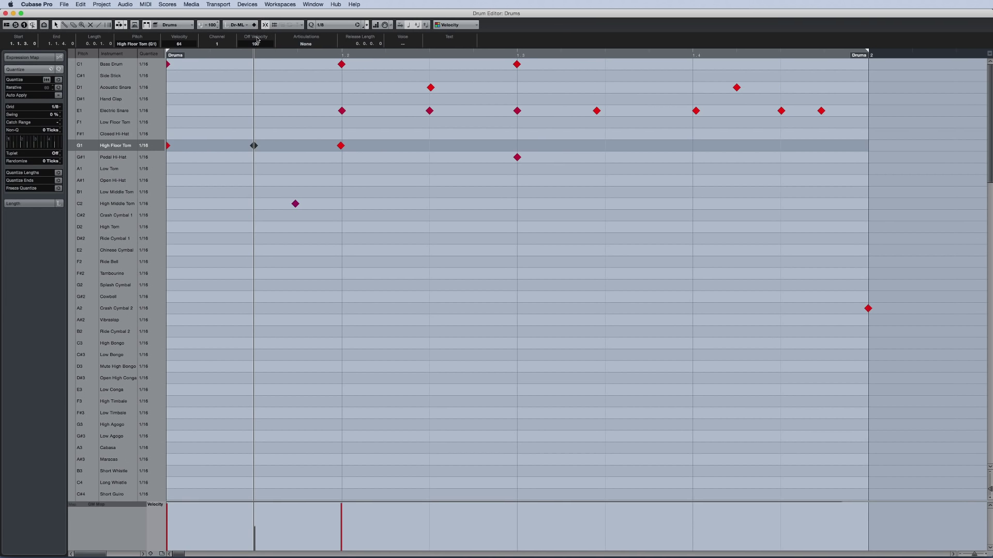
pyautogui.click(254, 24)
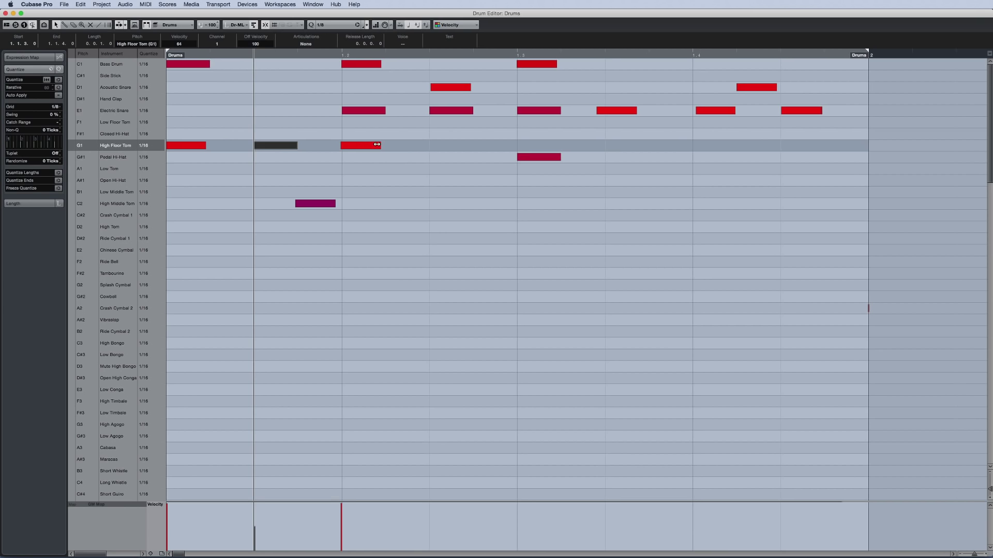
pyautogui.moveTo(377, 145); pyautogui.dragTo(510, 151)
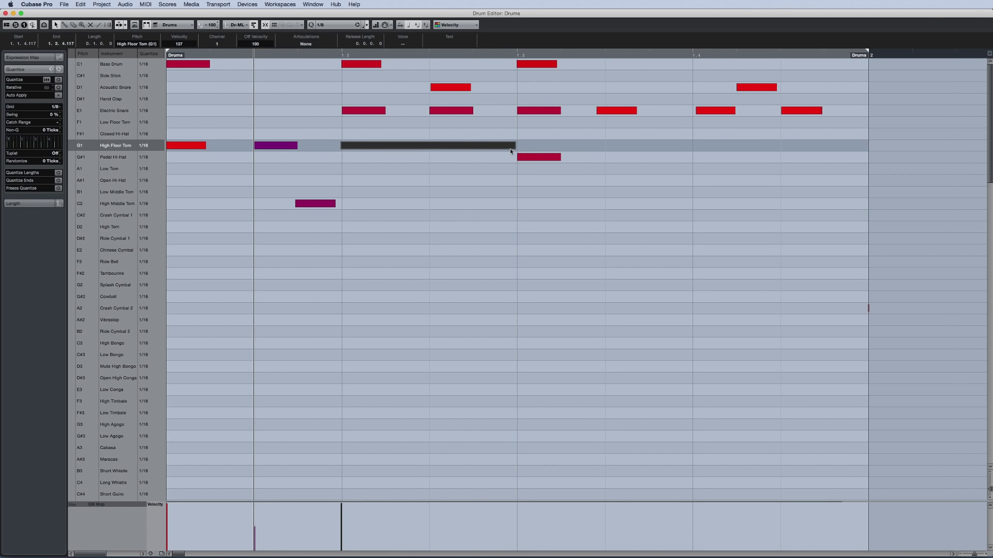
pyautogui.click(578, 145)
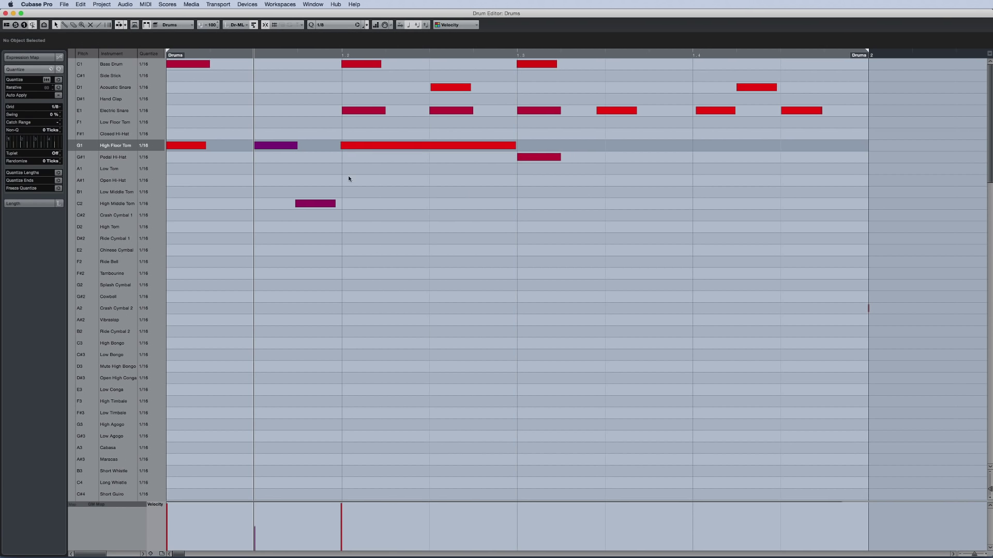
# - Add Open Hi-Hat notes at 1.1.3, 1.2 and 1.3, stretching one back to 1.2.1
pyautogui.click(383, 181)
pyautogui.click(443, 180)
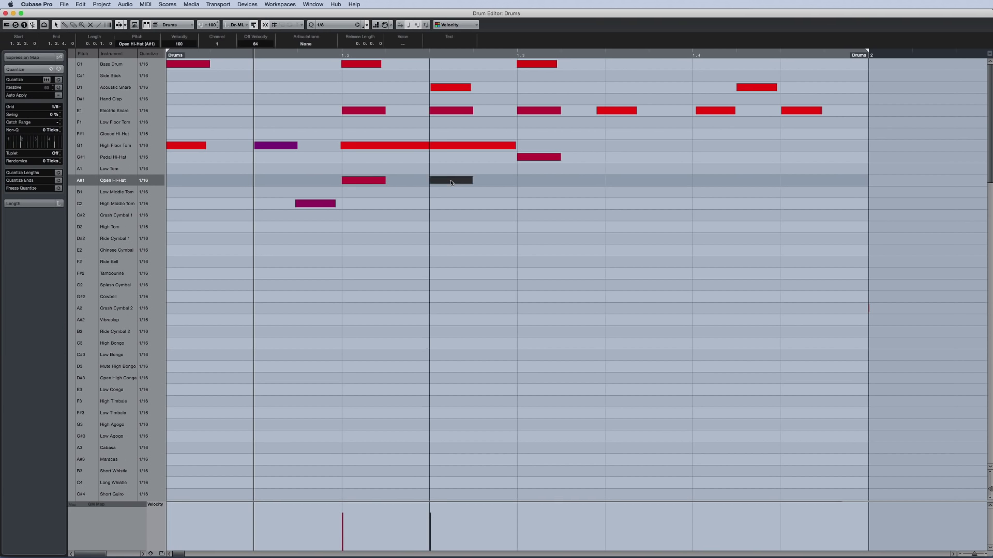
pyautogui.click(530, 180)
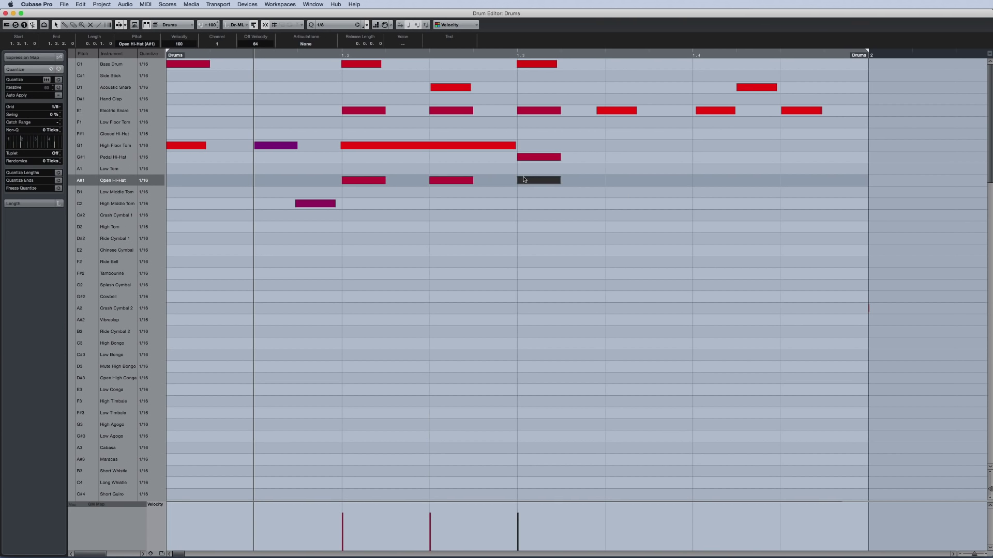
pyautogui.moveTo(430, 182); pyautogui.dragTo(352, 180)
pyautogui.click(317, 181)
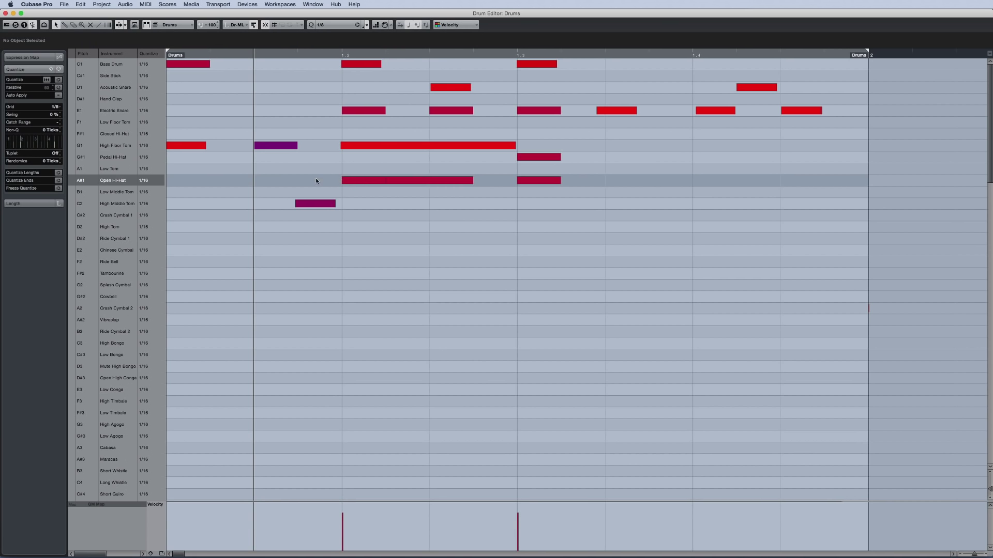
pyautogui.click(365, 181)
pyautogui.click(276, 180)
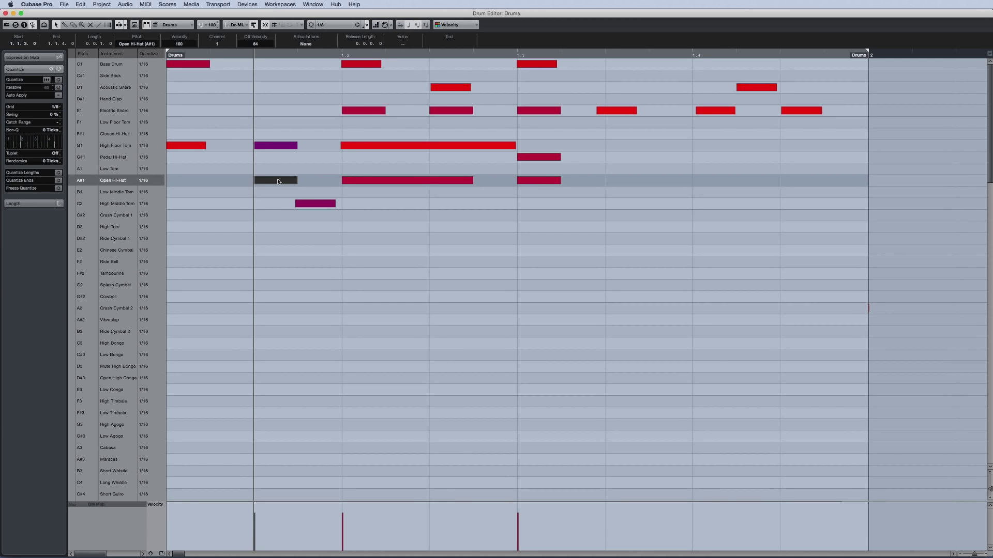
# - Set the drum sound visibility to Show Drum Sounds with Events
pyautogui.click(41, 27)
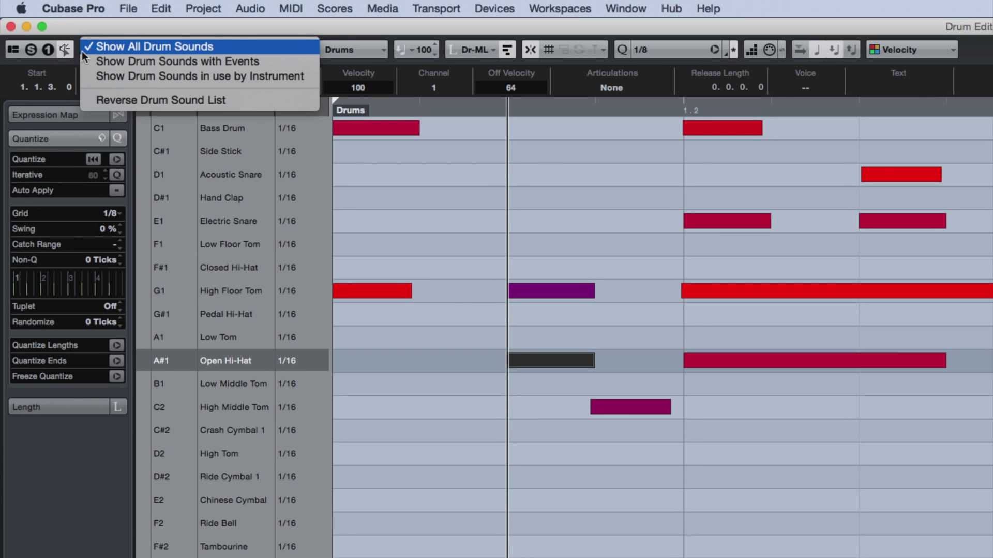
pyautogui.click(81, 64)
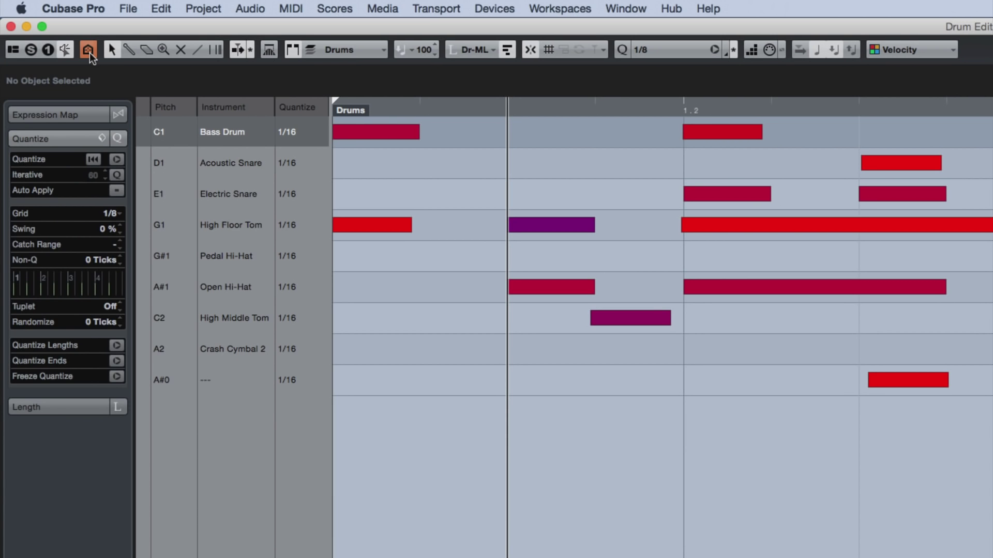
# - Switch the drum list to Show All Drum Sounds, then back to Show Drum Sounds with Events
pyautogui.click(89, 52)
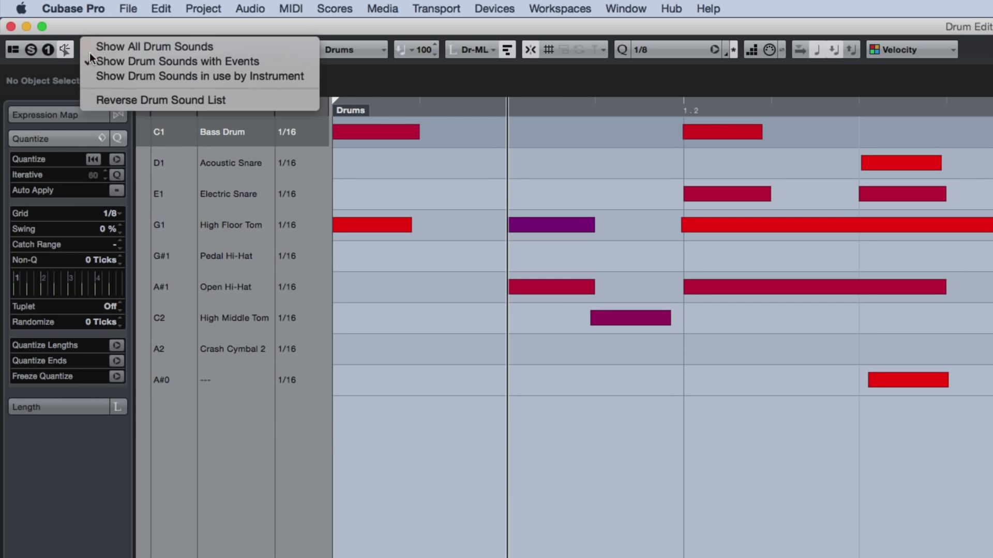
pyautogui.click(89, 52)
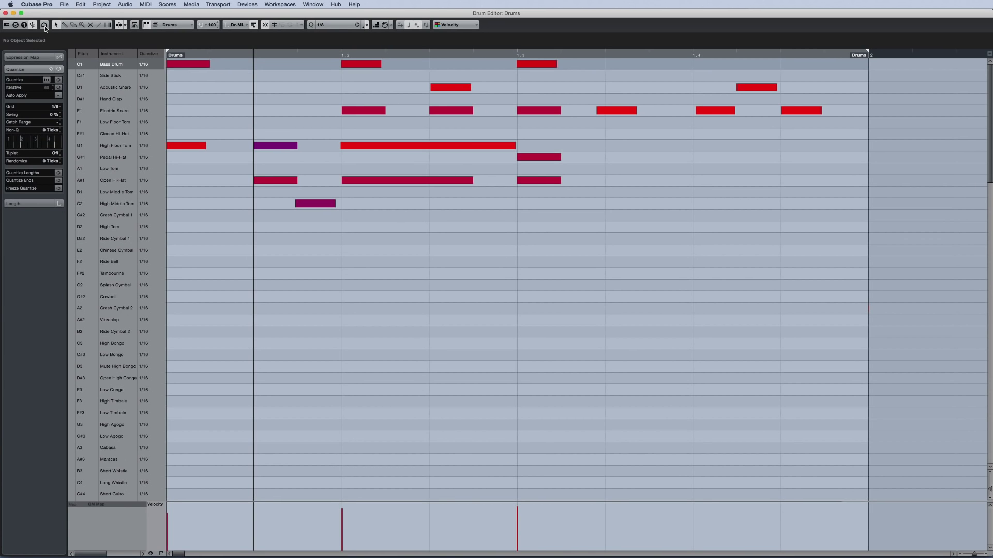
pyautogui.click(45, 27)
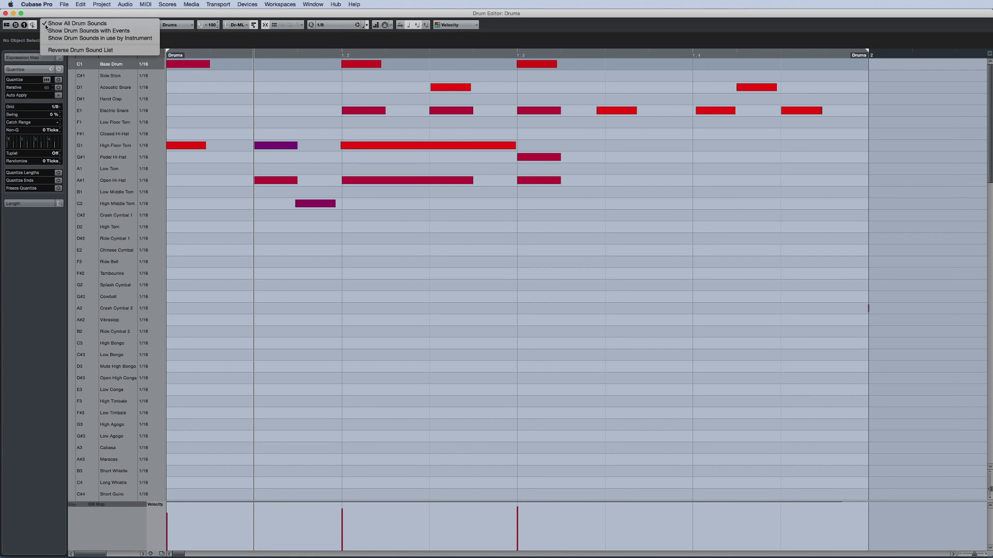
pyautogui.click(44, 31)
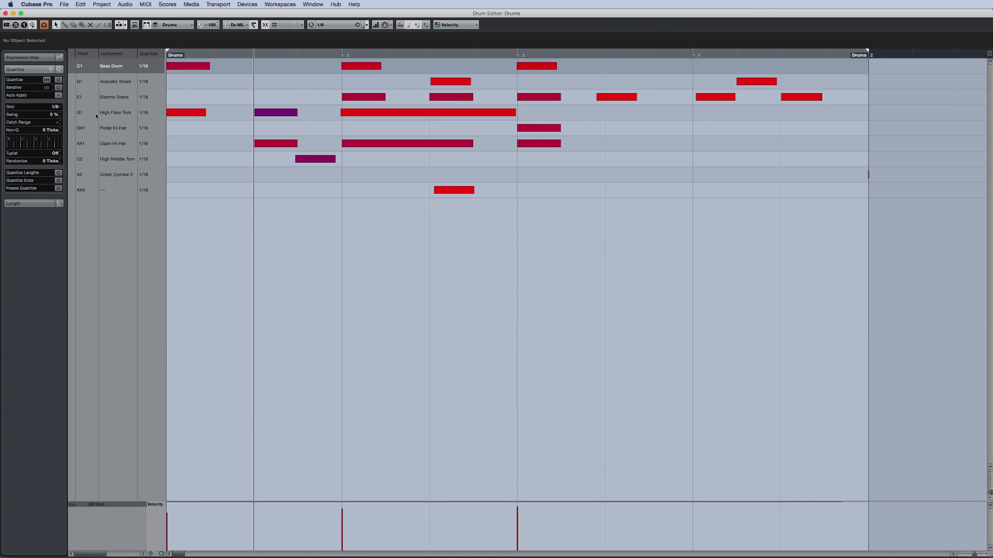
pyautogui.click(45, 27)
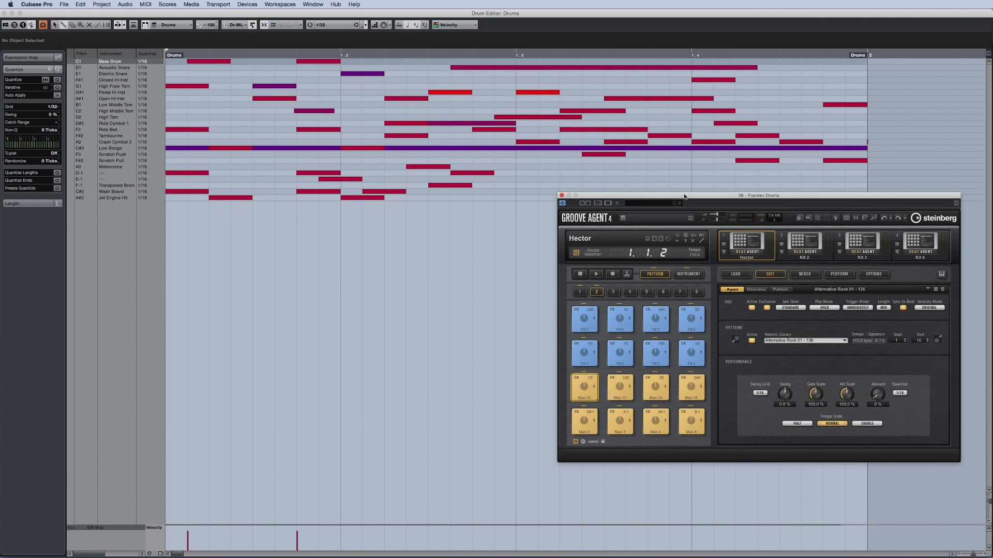
pyautogui.click(43, 25)
# - Choose Show Drum Sounds in use by Instrument from the visibility menu
pyautogui.click(44, 24)
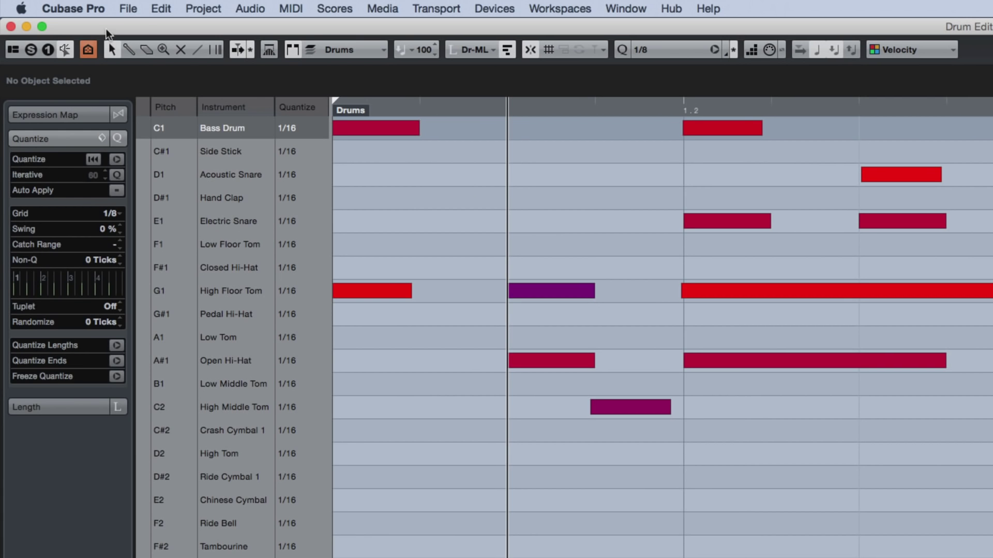
# - Apply Show Drum Sounds with Events and toggle Reverse Drum Sound List
pyautogui.click(88, 47)
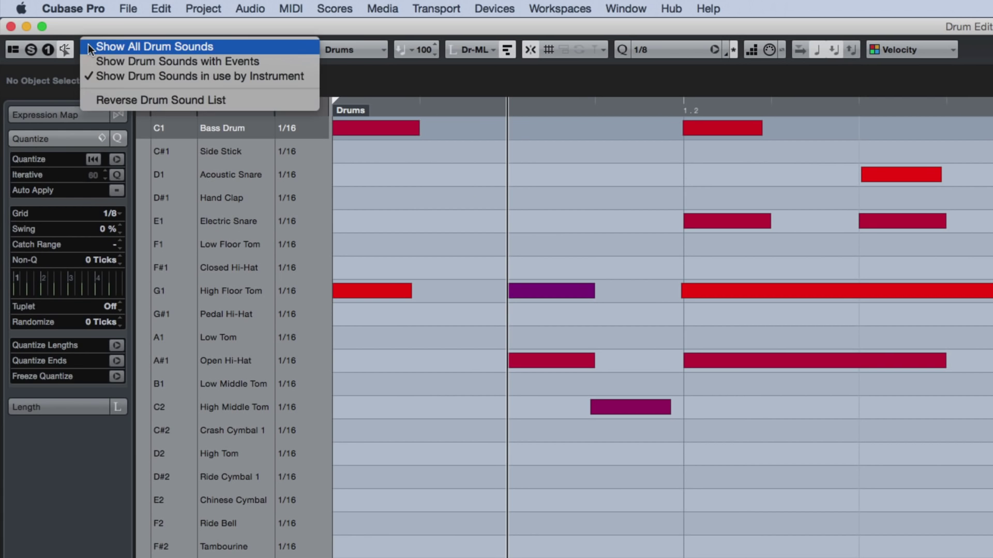
pyautogui.click(96, 104)
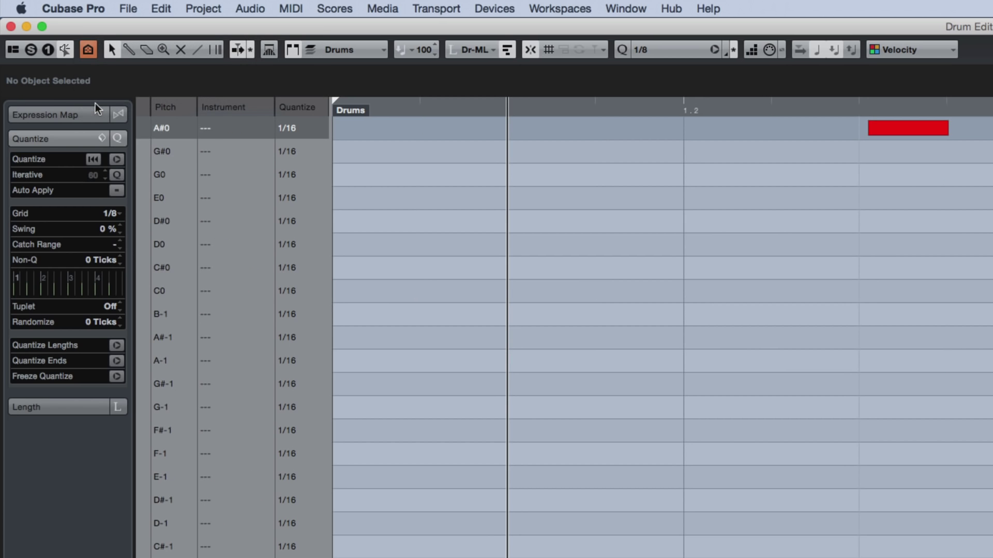
pyautogui.click(91, 48)
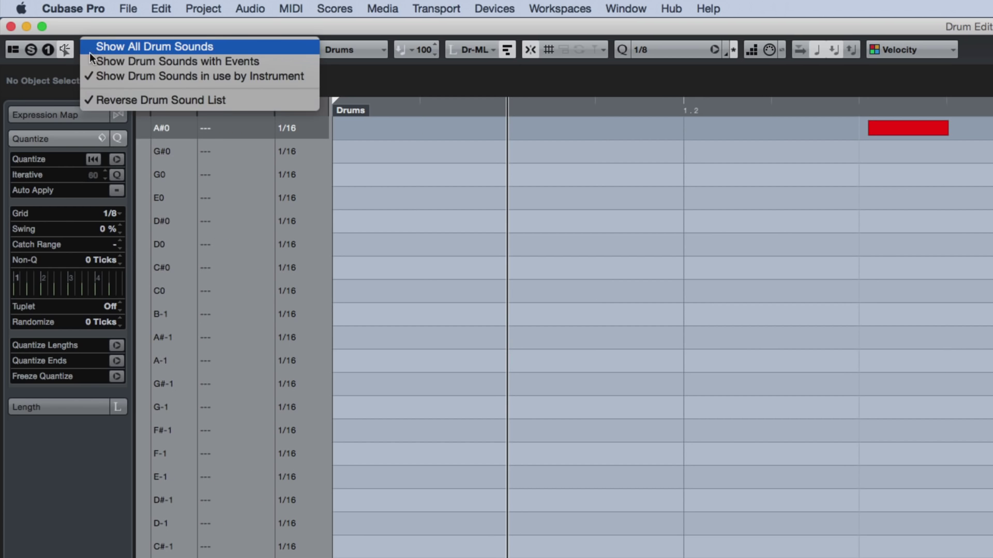
pyautogui.click(88, 56)
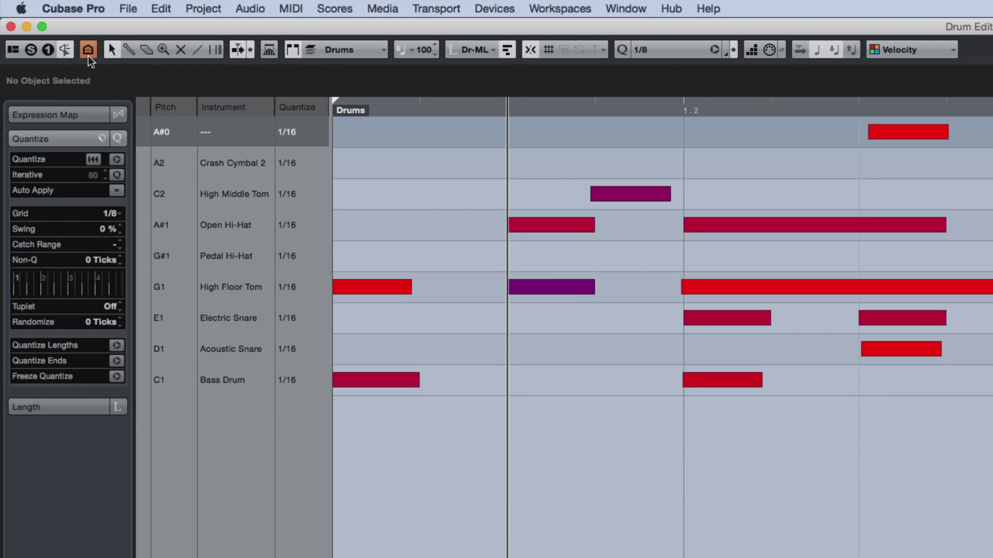
pyautogui.click(88, 55)
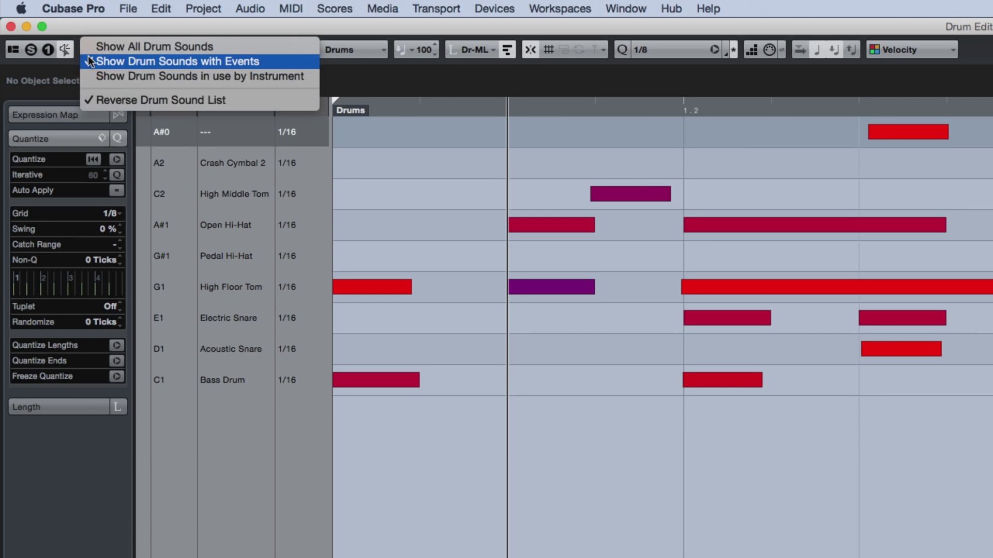
pyautogui.click(91, 98)
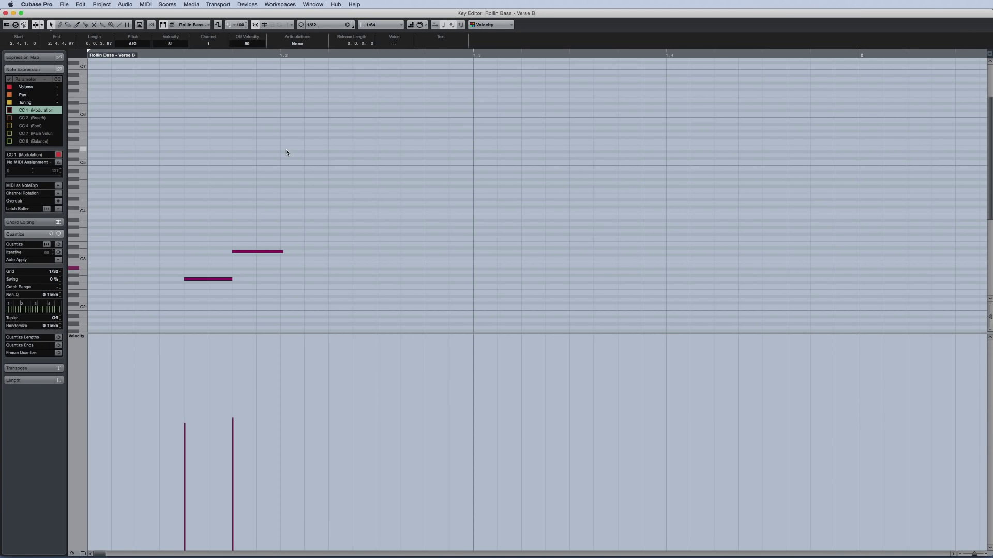
# - Draw two short E5 notes from 1.2.1.60 plus a long sustained E5, undoing the first attempt
pyautogui.click(284, 149)
pyautogui.click(308, 148)
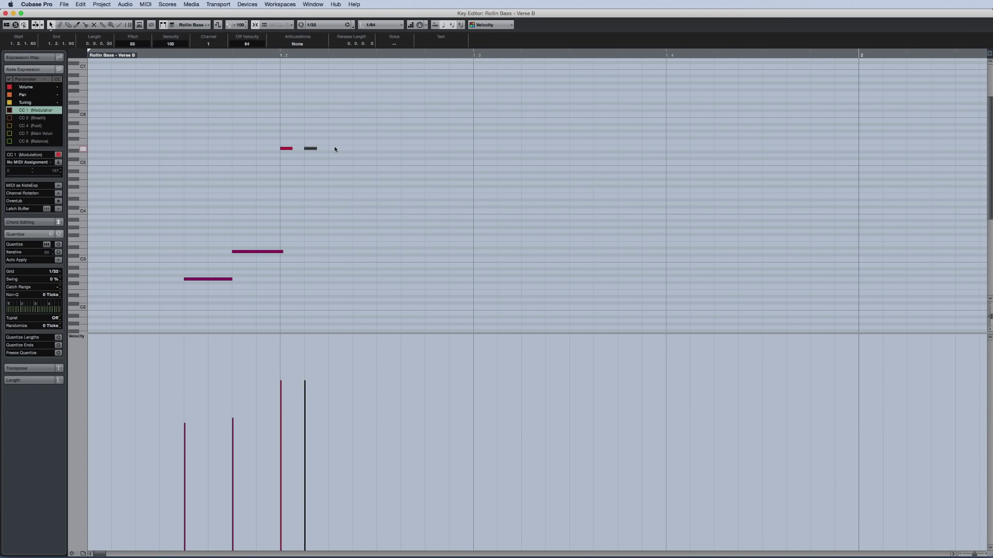
pyautogui.click(335, 148)
pyautogui.moveTo(355, 149); pyautogui.dragTo(415, 149)
pyautogui.hotkey('ctrl', 'z')
pyautogui.hotkey('ctrl', 'z')
pyautogui.hotkey('ctrl', 'z')
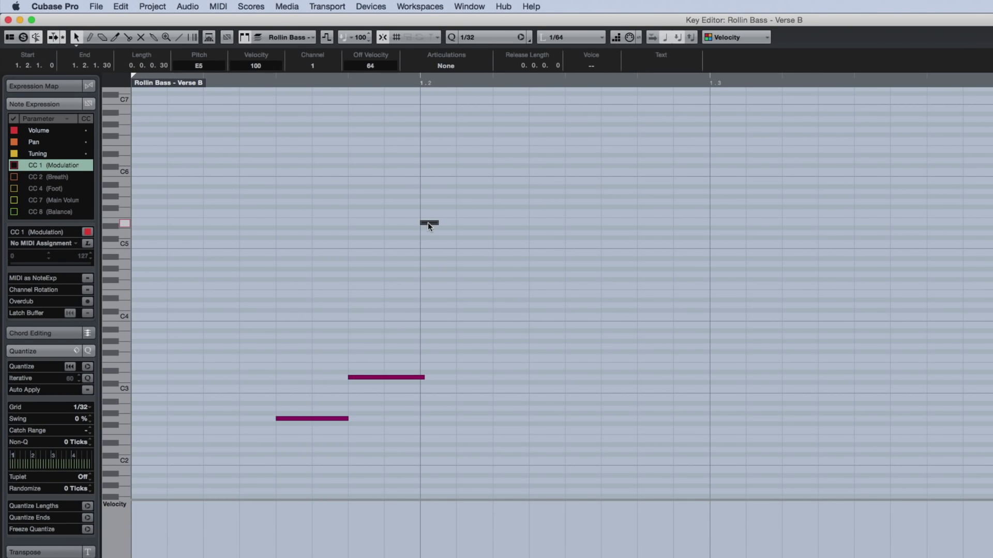
pyautogui.click(465, 222)
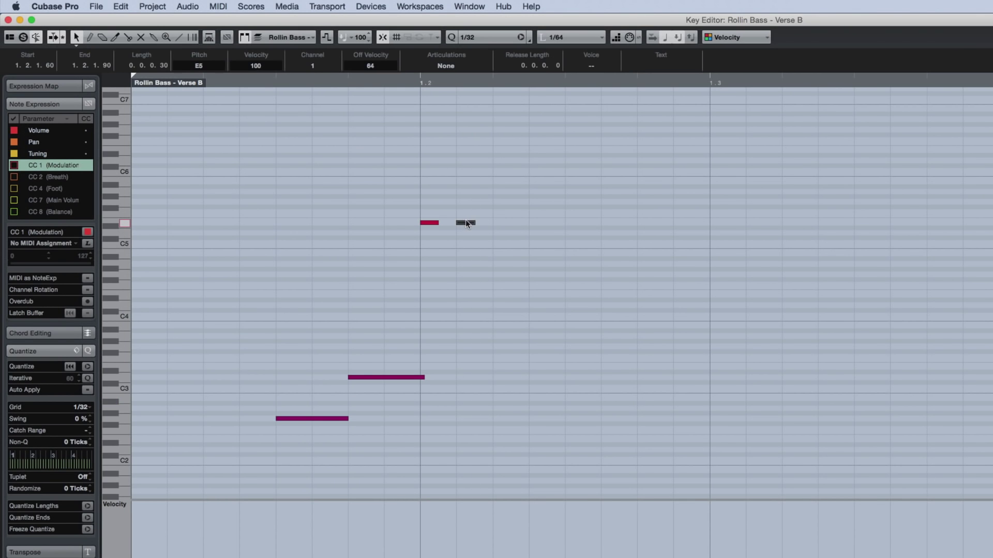
pyautogui.click(501, 222)
pyautogui.moveTo(533, 222)
pyautogui.mouseDown()
pyautogui.moveTo(767, 221)
pyautogui.moveTo(758, 223)
pyautogui.mouseUp()
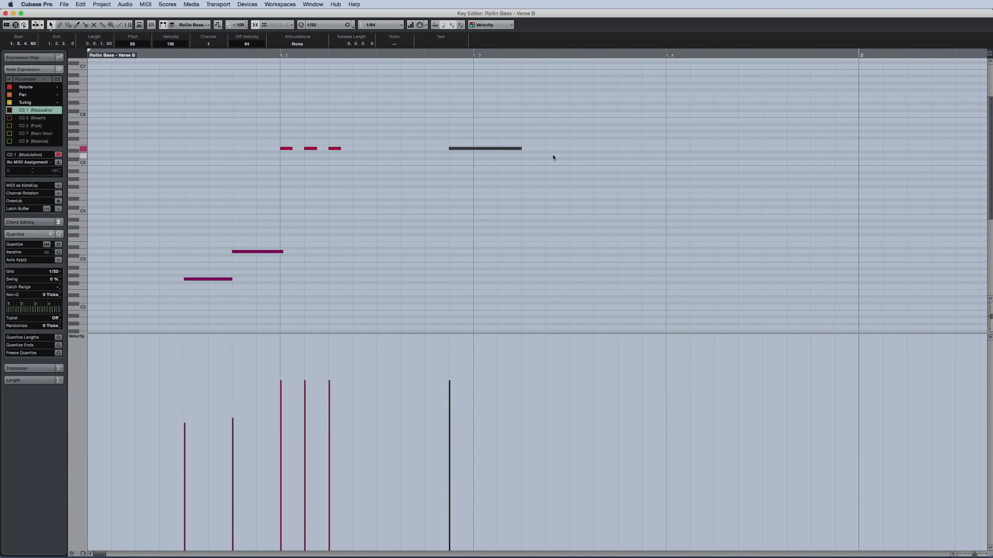
# - Add D5 at velocity 127, C5 at 86 and two A#4 notes, one at 121, then reposition a note to C5 near 1.3.3.63
pyautogui.moveTo(554, 157)
pyautogui.mouseDown()
pyautogui.moveTo(552, 116)
pyautogui.moveTo(552, 130)
pyautogui.mouseUp()
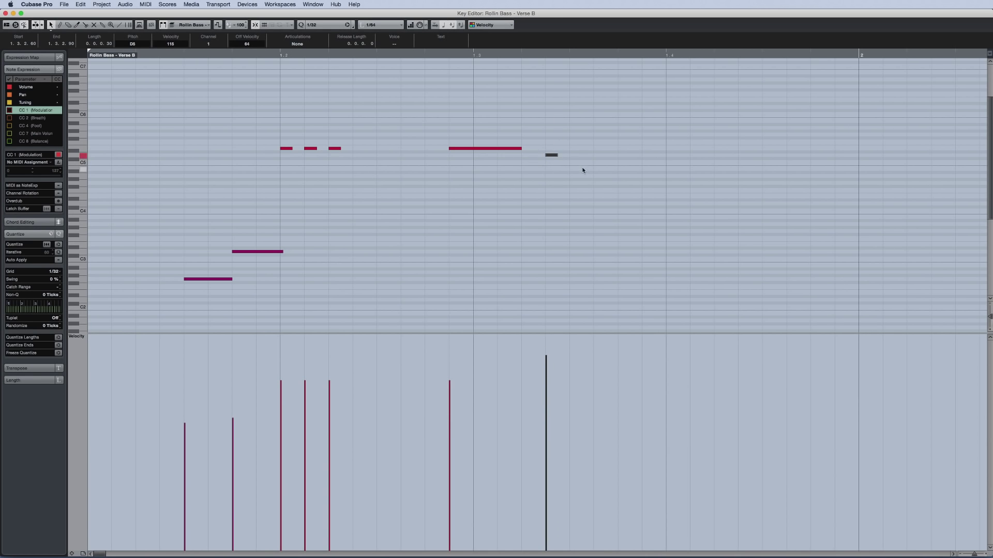
pyautogui.moveTo(574, 162); pyautogui.dragTo(583, 182)
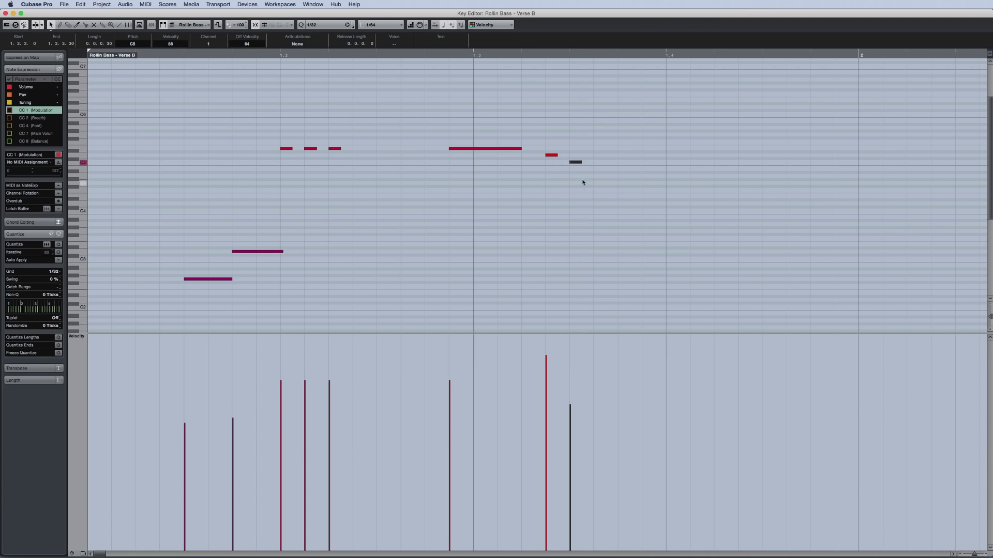
pyautogui.click(596, 172)
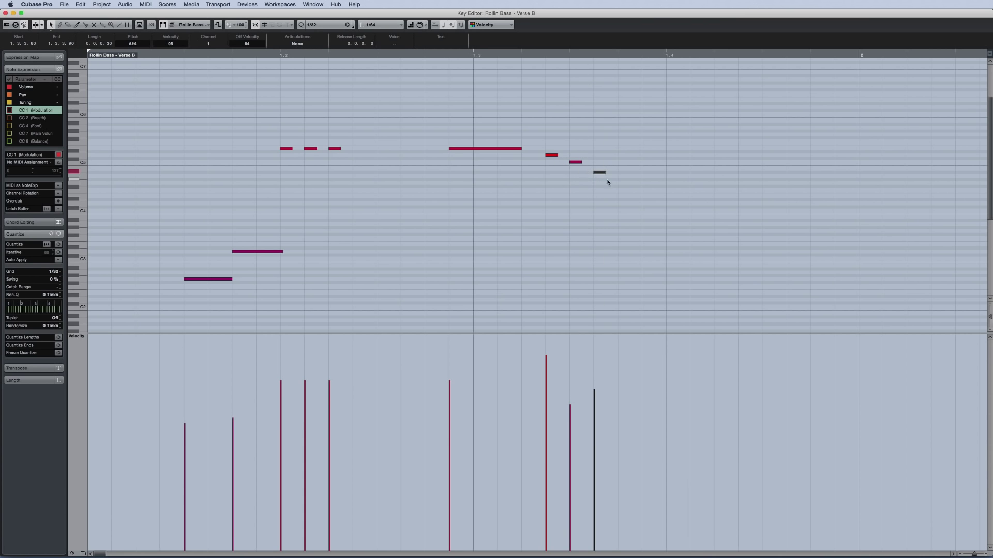
pyautogui.moveTo(626, 173); pyautogui.dragTo(629, 138)
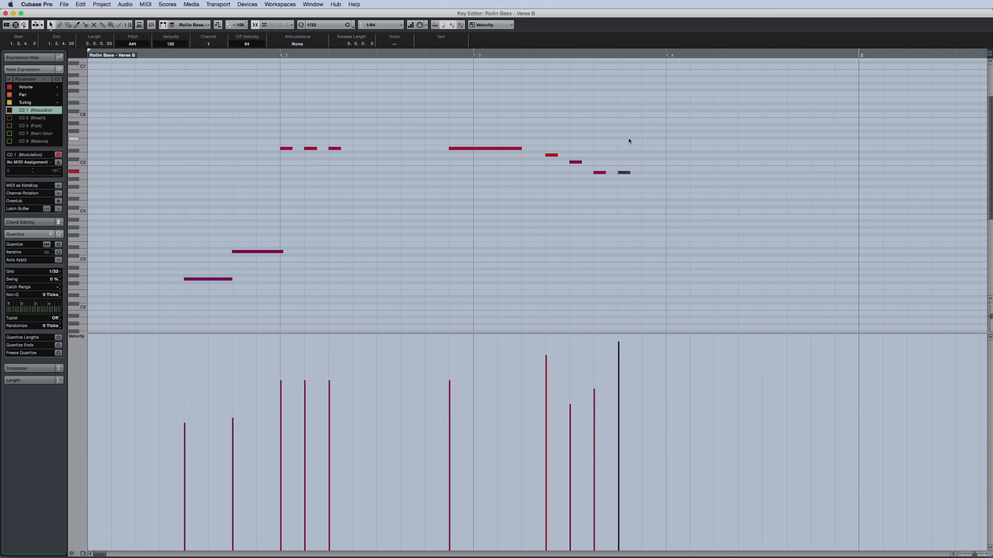
pyautogui.moveTo(578, 162); pyautogui.dragTo(757, 156)
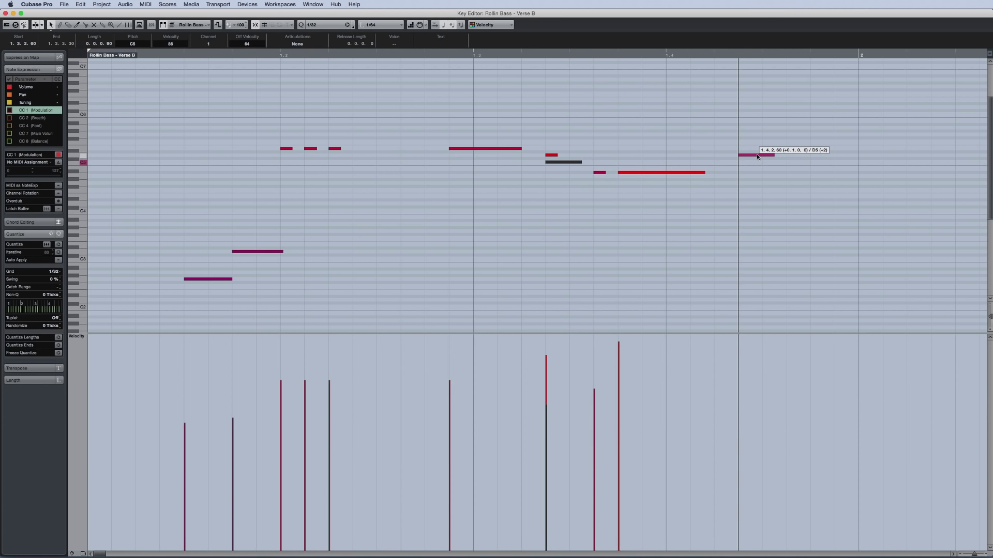
pyautogui.moveTo(757, 154); pyautogui.dragTo(605, 163)
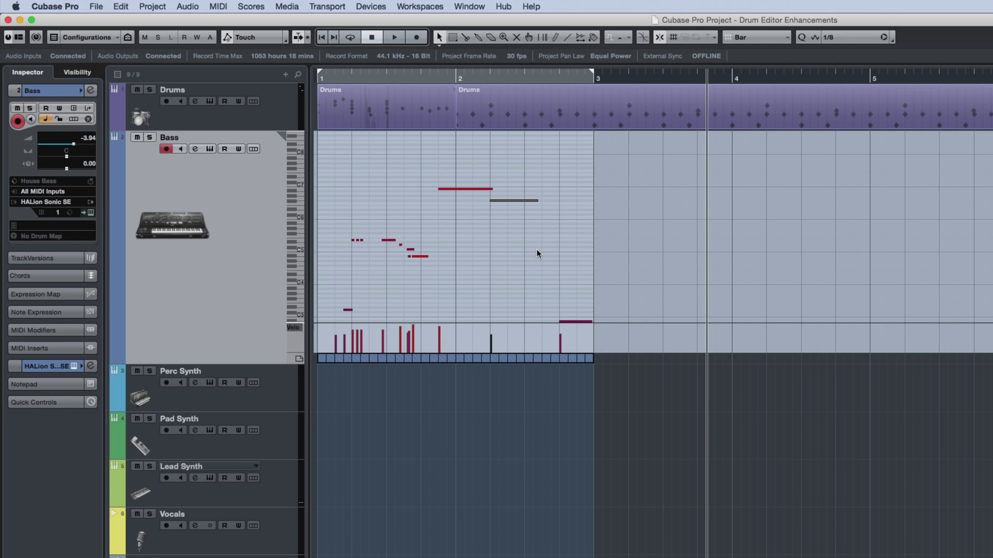
# - Pick the Draw tool in the Bass in-place editor and draw two notes near the part's end
pyautogui.rightClick(535, 253)
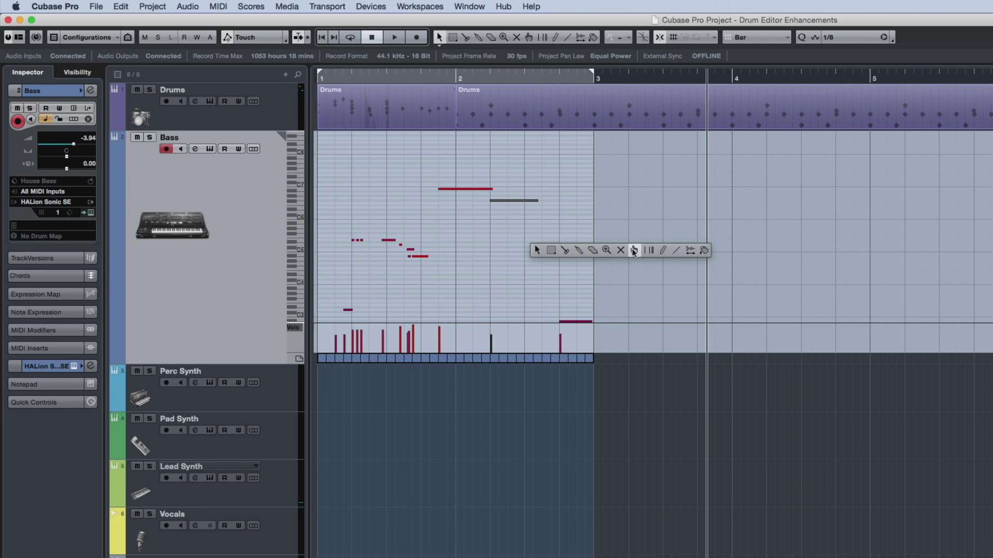
pyautogui.click(663, 250)
pyautogui.moveTo(541, 226)
pyautogui.mouseDown()
pyautogui.moveTo(580, 226)
pyautogui.moveTo(580, 240)
pyautogui.mouseUp()
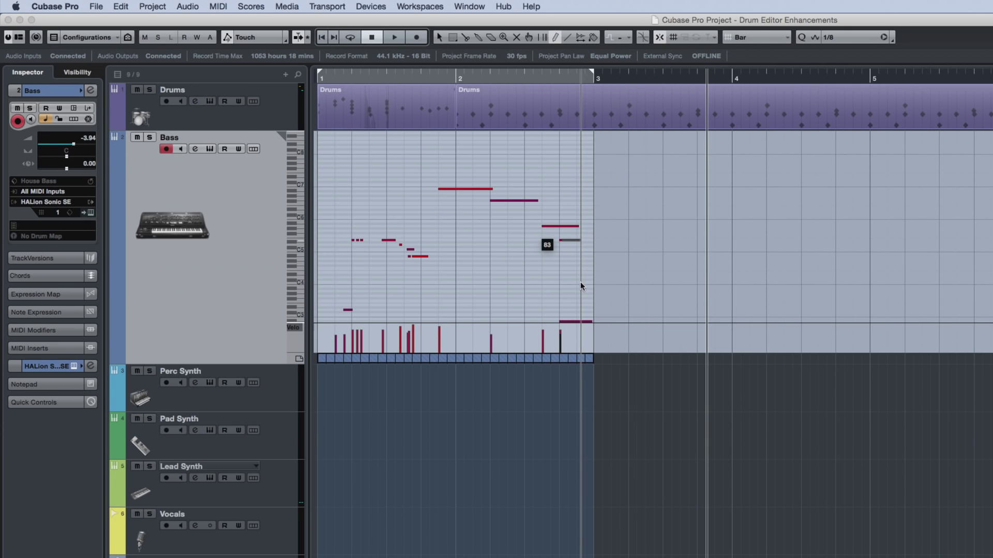
pyautogui.moveTo(580, 286)
pyautogui.mouseDown()
pyautogui.moveTo(581, 303)
pyautogui.moveTo(580, 290)
pyautogui.mouseUp()
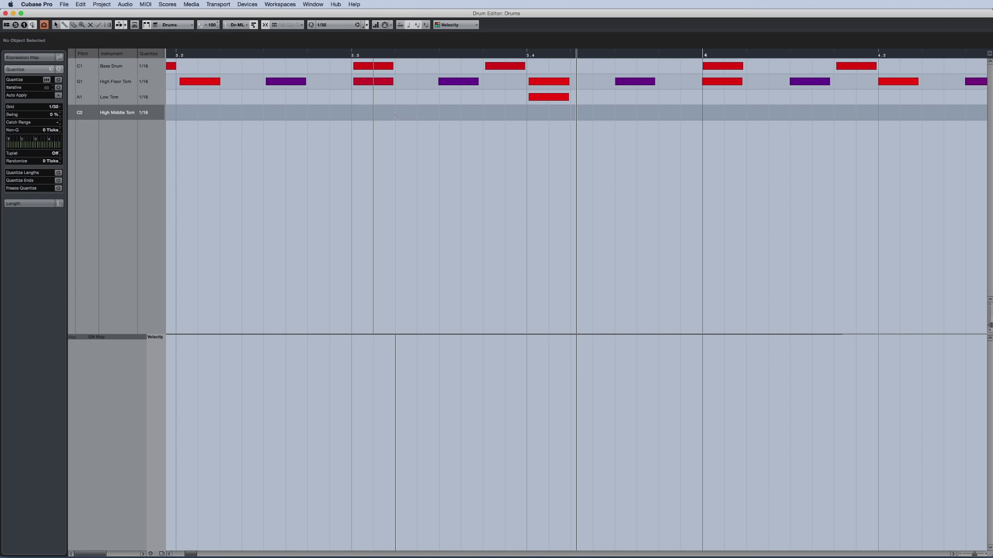
# - Add High Middle Tom hits at velocities 24, 120 and 76, then paint a roll into bar 4 at about 101
pyautogui.moveTo(395, 115); pyautogui.dragTo(392, 214)
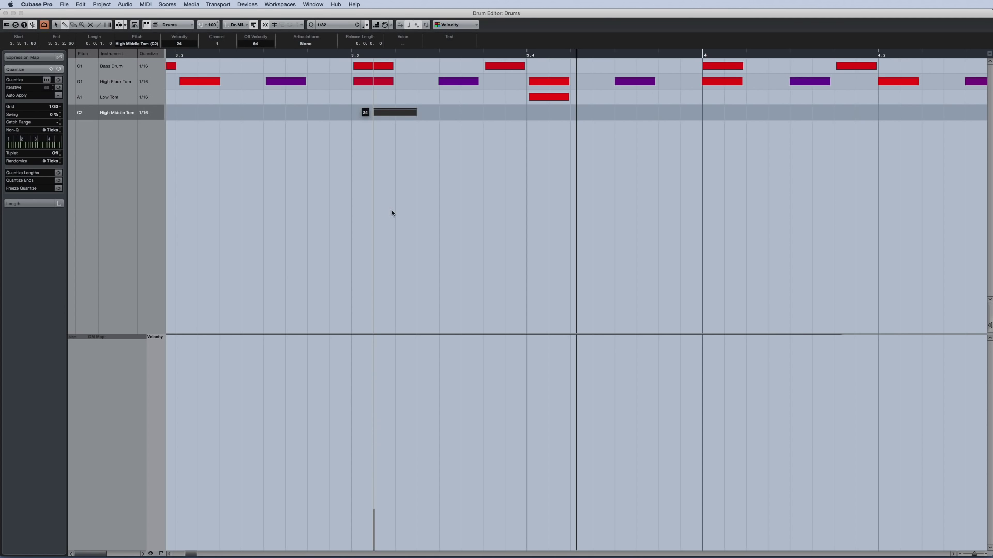
pyautogui.moveTo(441, 112); pyautogui.dragTo(443, 80)
pyautogui.moveTo(483, 113)
pyautogui.mouseDown()
pyautogui.moveTo(507, 154)
pyautogui.moveTo(505, 200)
pyautogui.mouseUp()
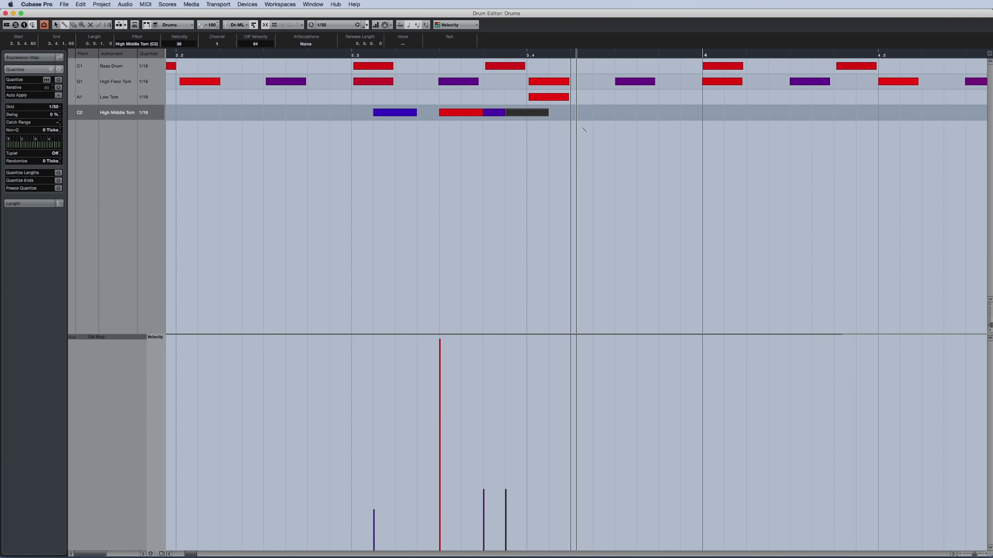
pyautogui.moveTo(574, 115); pyautogui.dragTo(853, 119)
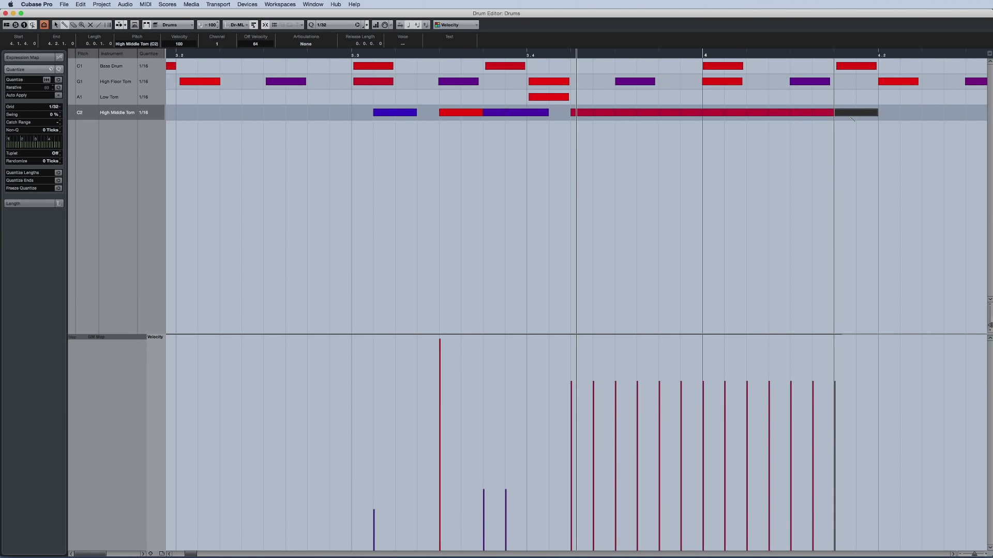
pyautogui.moveTo(851, 115); pyautogui.dragTo(811, 125)
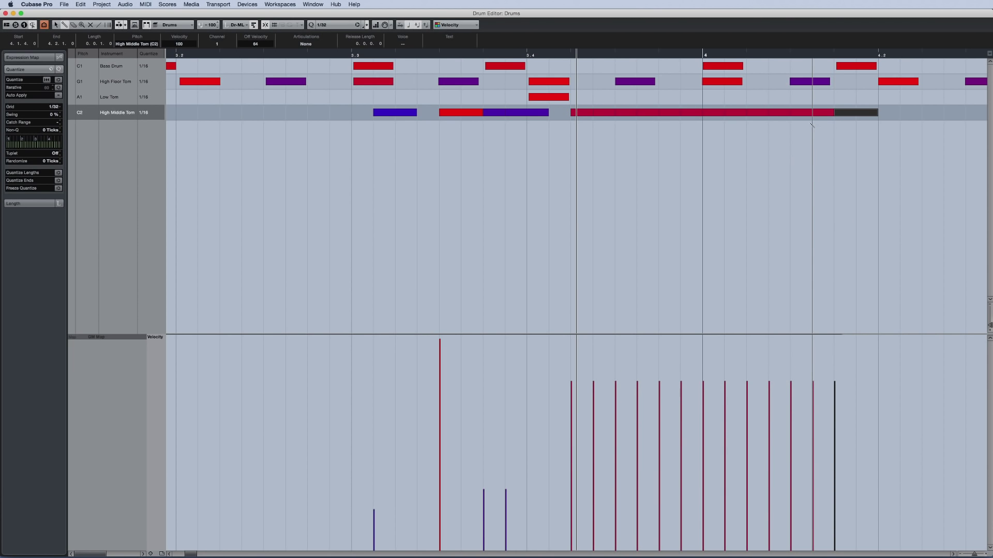